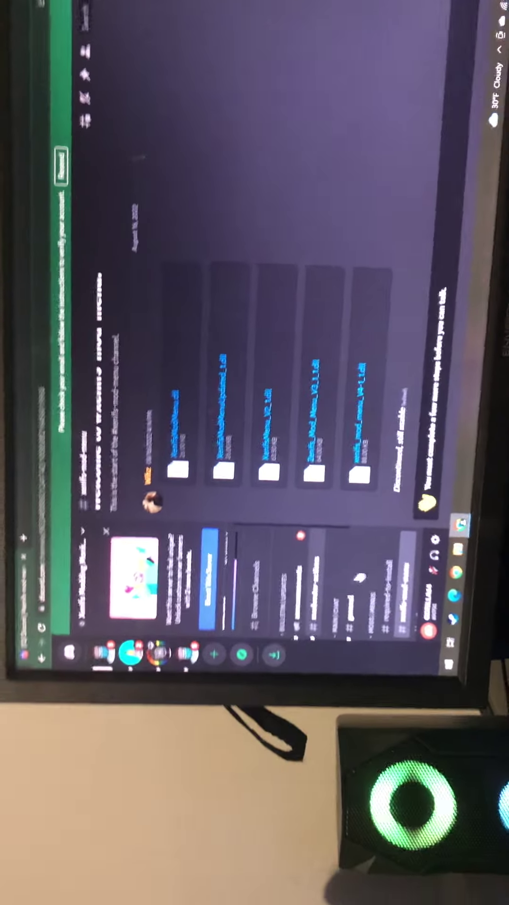
# Browse the mod menu DLL files in Discord's #flaymo-menu and #mango-menu channels.
pyautogui.click(379, 555)
pyautogui.click(357, 559)
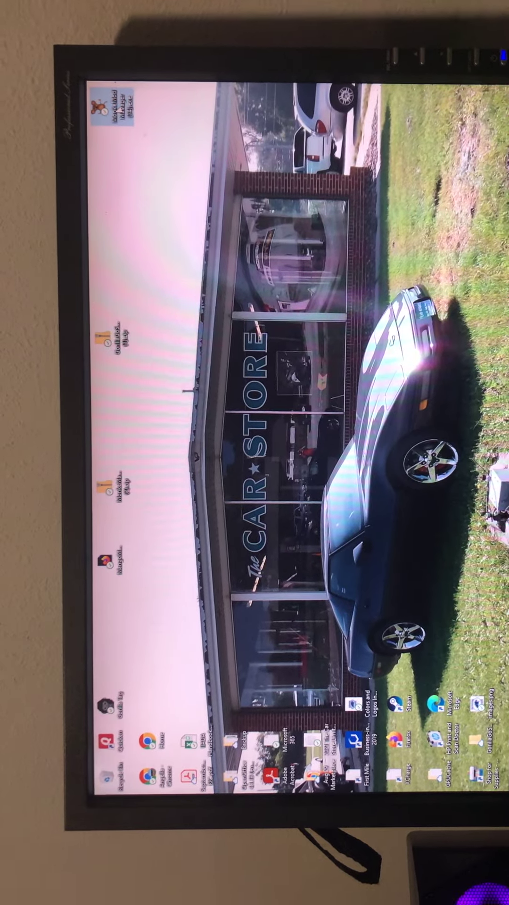
# Launch Monke Mod Manager from the desktop and show its Utilities folder shortcuts.
pyautogui.doubleClick(341, 419)
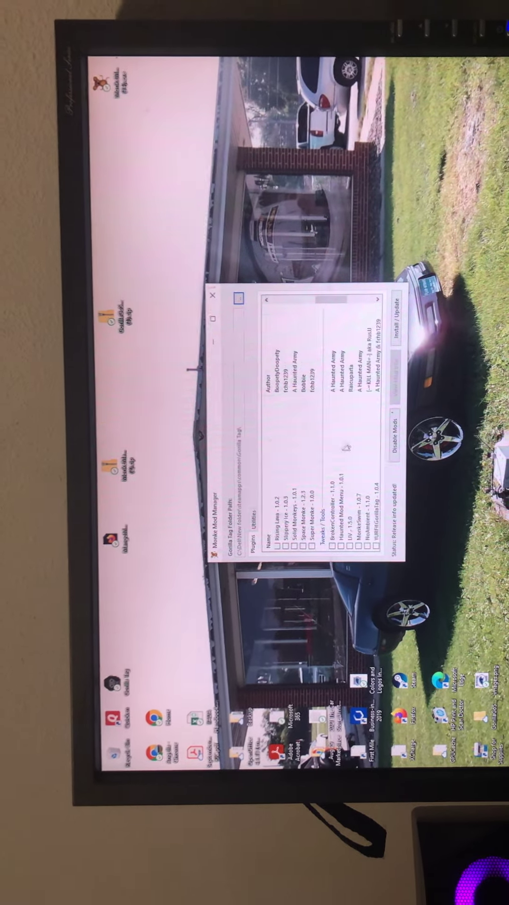
pyautogui.scroll(-5, 341, 419)
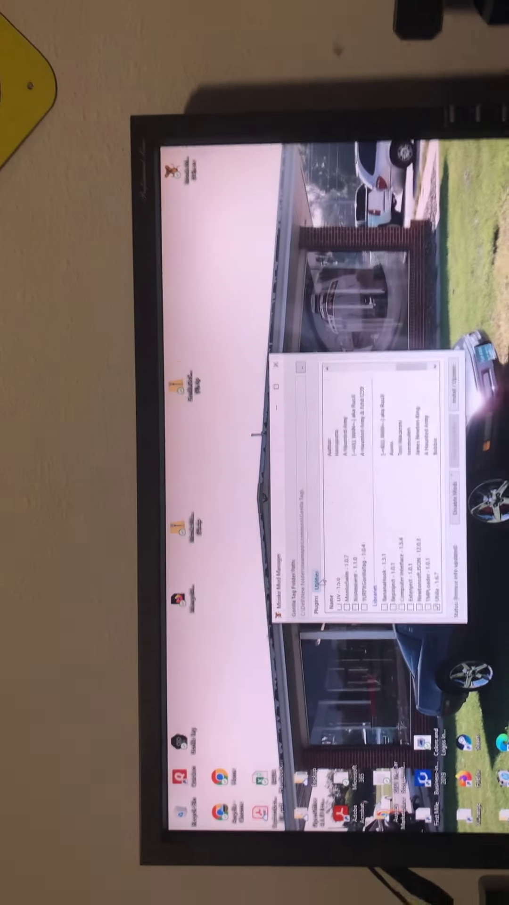
pyautogui.click(249, 508)
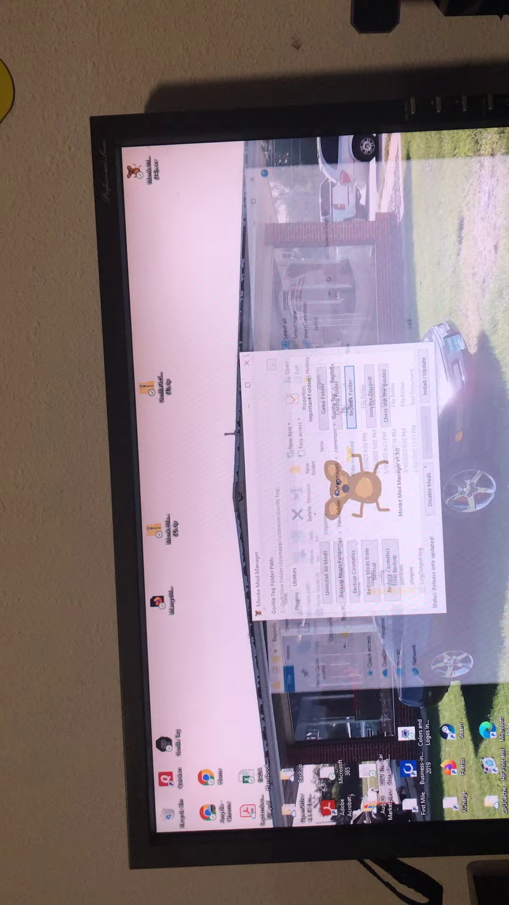
# Check the BepInEx and Downloads folders, then open Utilla inside BepInEx plugins.
pyautogui.click(366, 404)
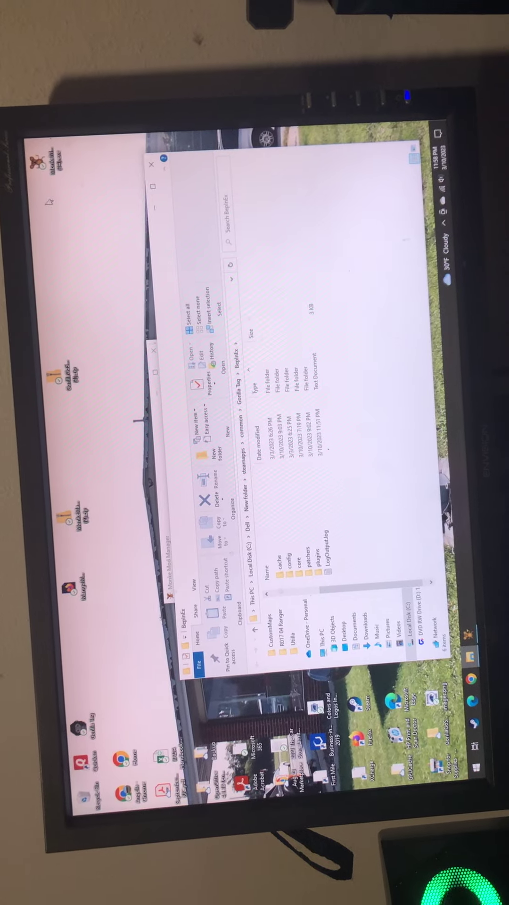
pyautogui.hotkey('alt', 'F4')
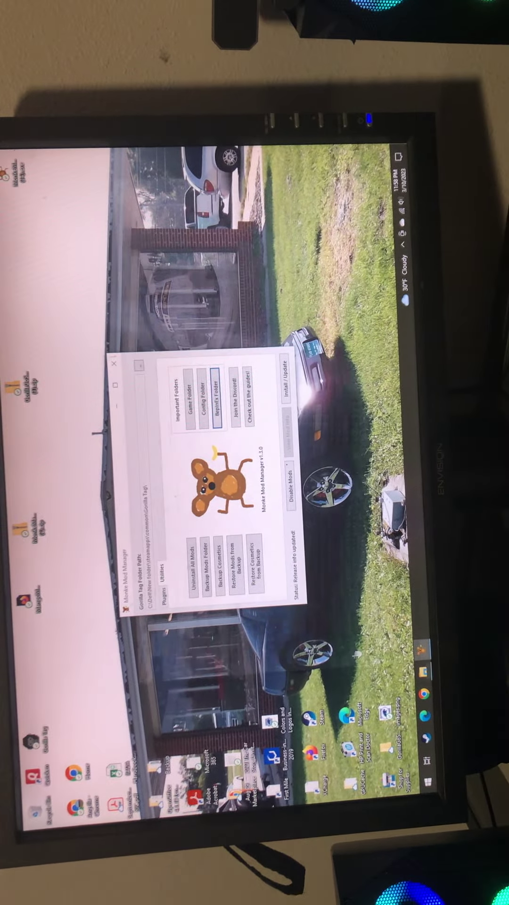
pyautogui.click(421, 649)
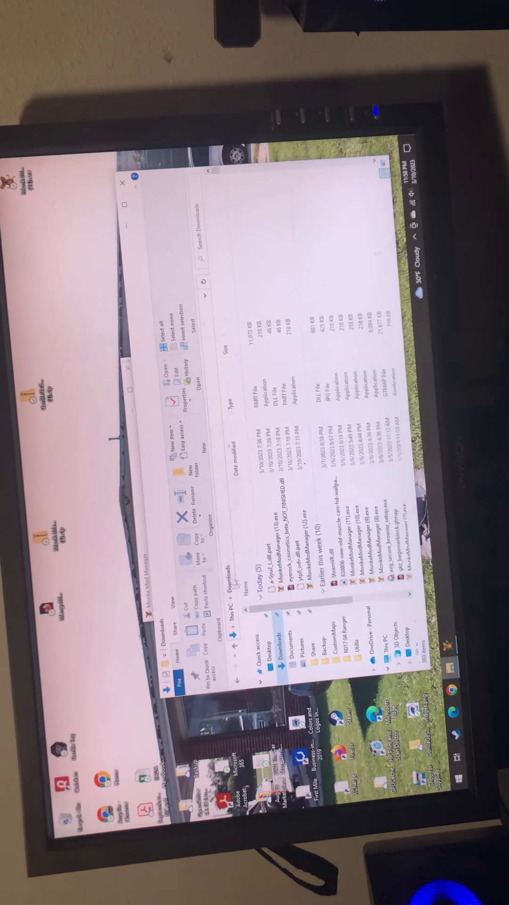
pyautogui.click(225, 527)
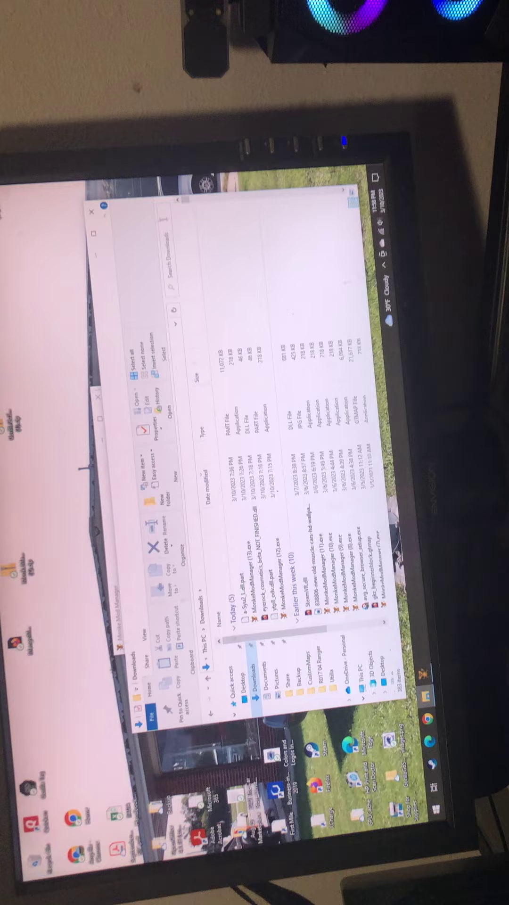
pyautogui.hotkey('alt', 'Tab')
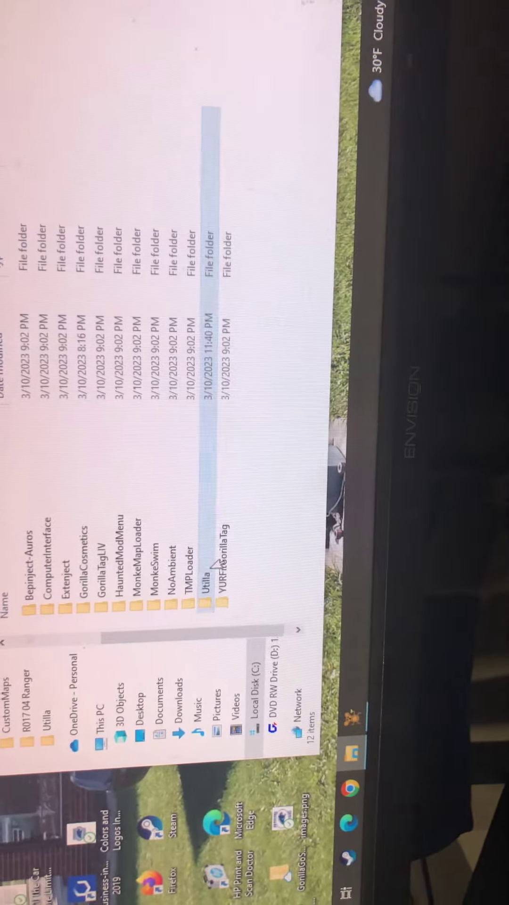
pyautogui.click(209, 576)
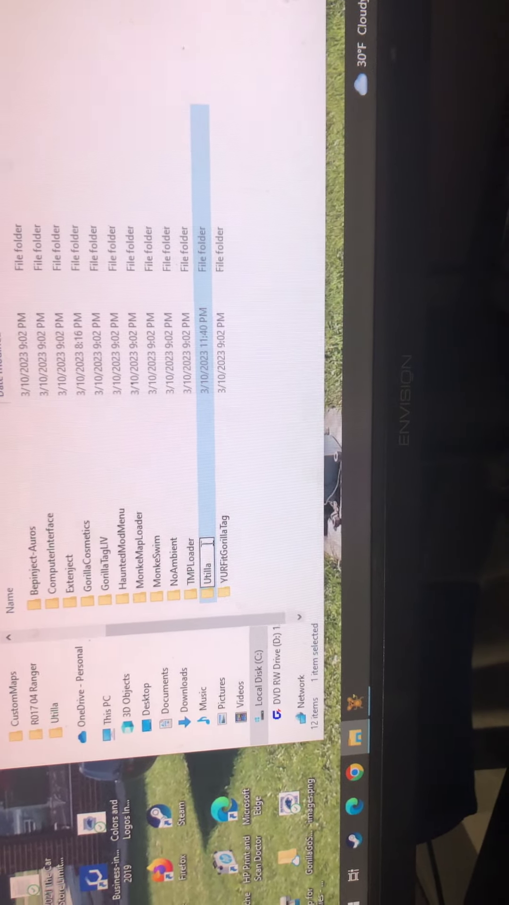